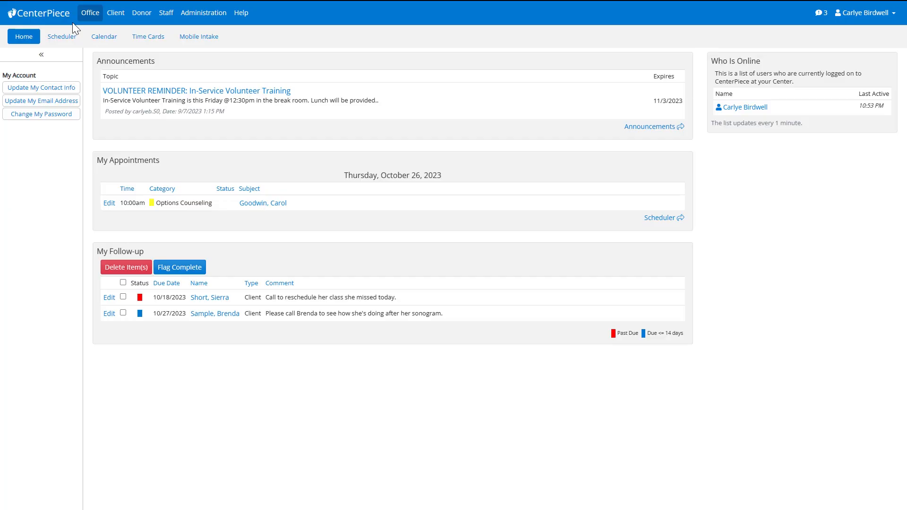
# Start a new portal registration in the center's administration settings
pyautogui.click(202, 14)
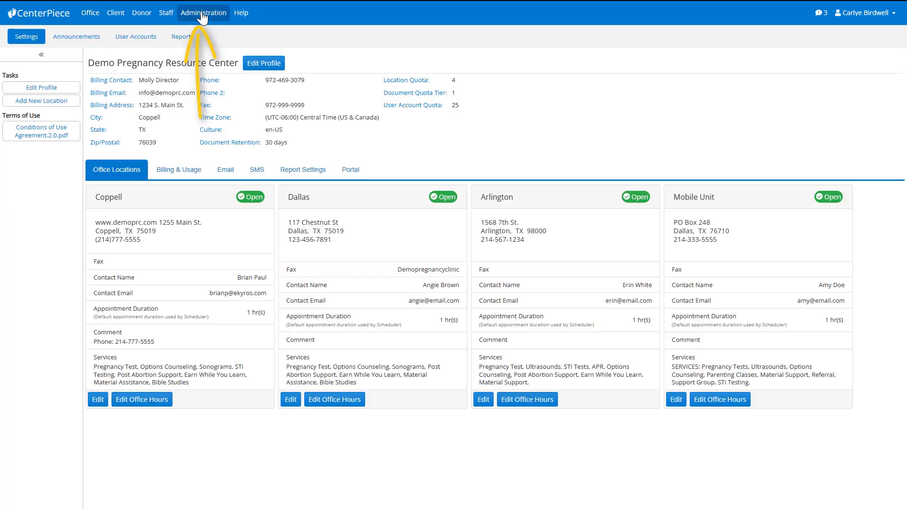
pyautogui.click(351, 171)
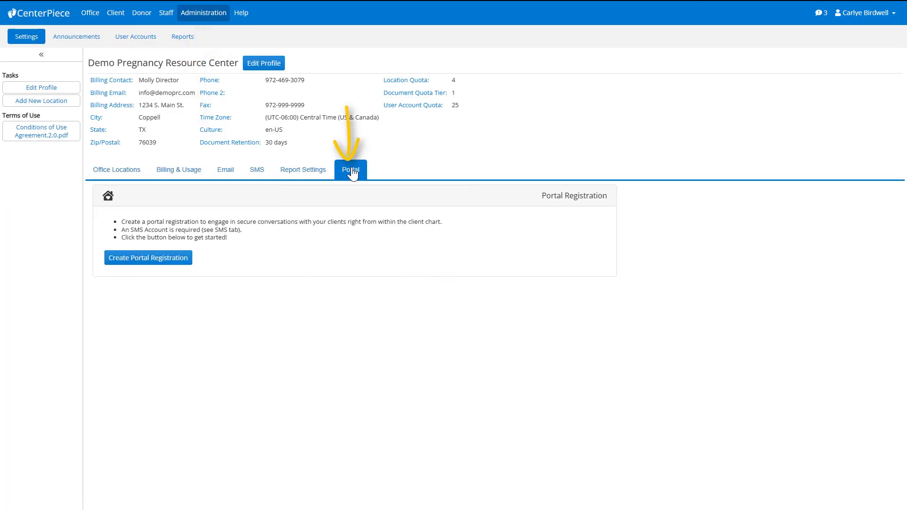
pyautogui.click(183, 265)
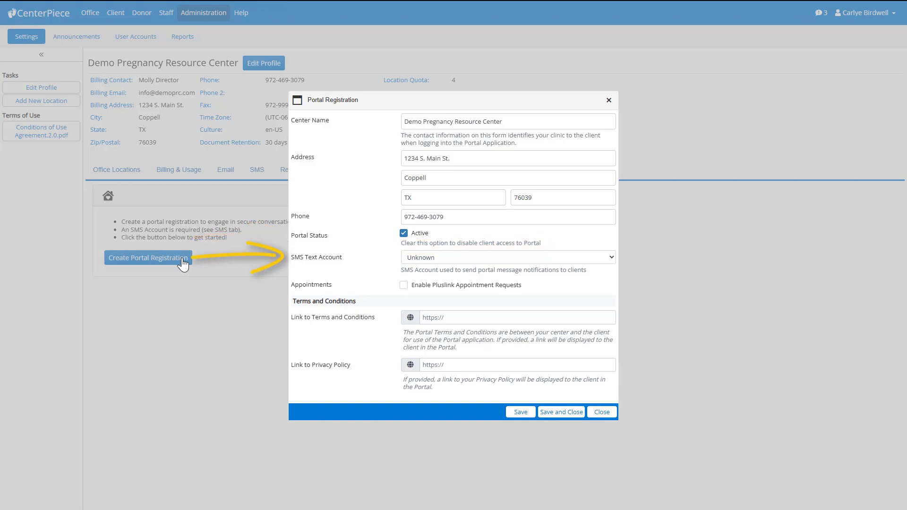
# Set the registration's SMS text account to ReminderCall, enable Pluslink appointment requests, and save it
pyautogui.click(409, 256)
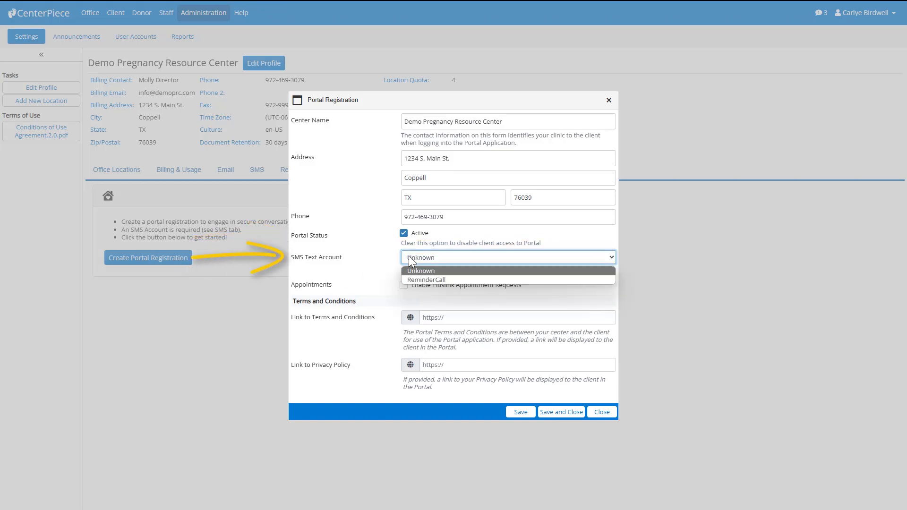
pyautogui.click(424, 280)
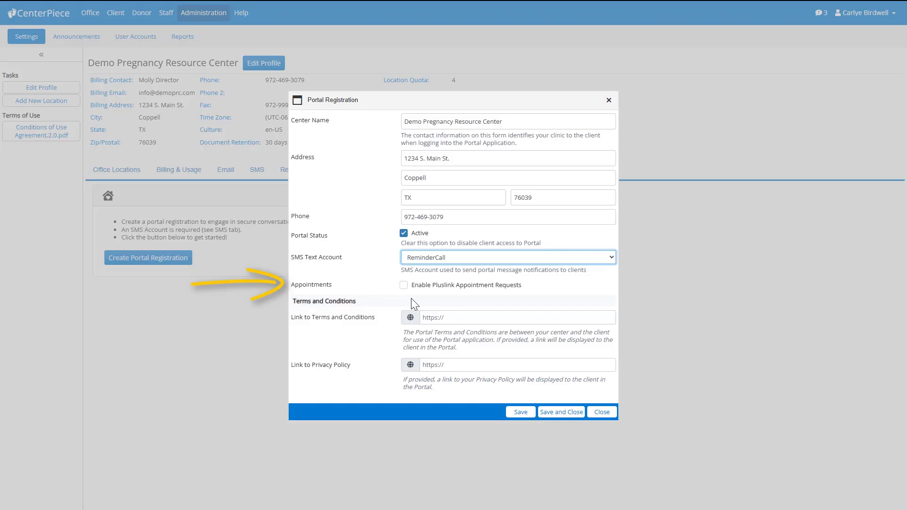
pyautogui.click(403, 285)
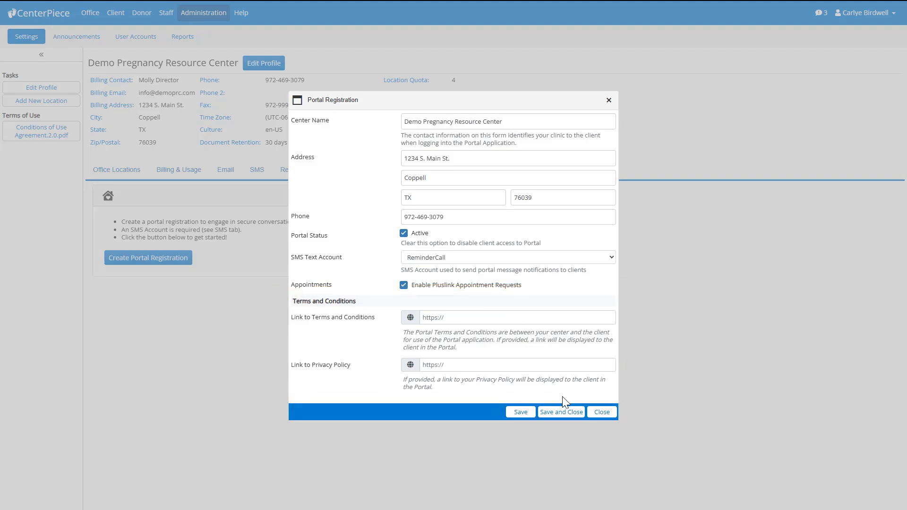
pyautogui.click(562, 412)
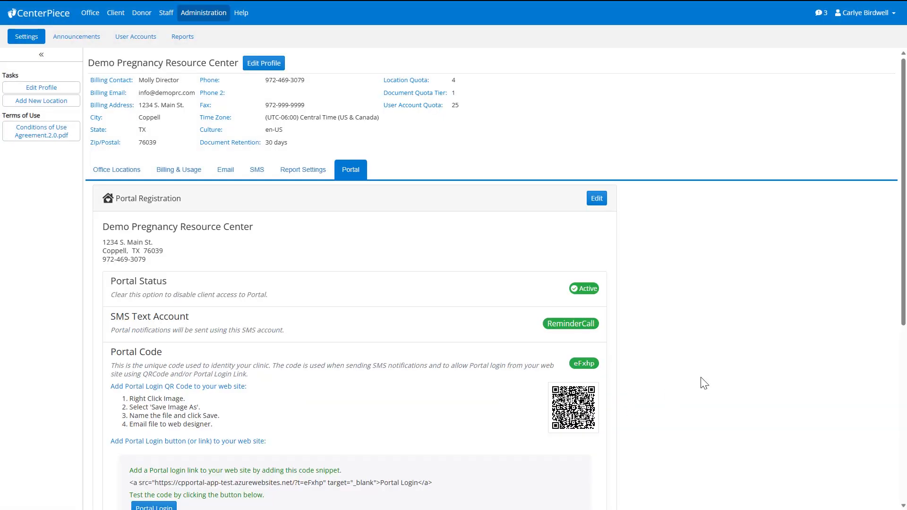
# Open the Portal Terms and Conditions Template in the online help and copy the full agreement text, starting at the [Center Name] line
pyautogui.scroll(-2, 903, 312)
pyautogui.scroll(-4, 354, 279)
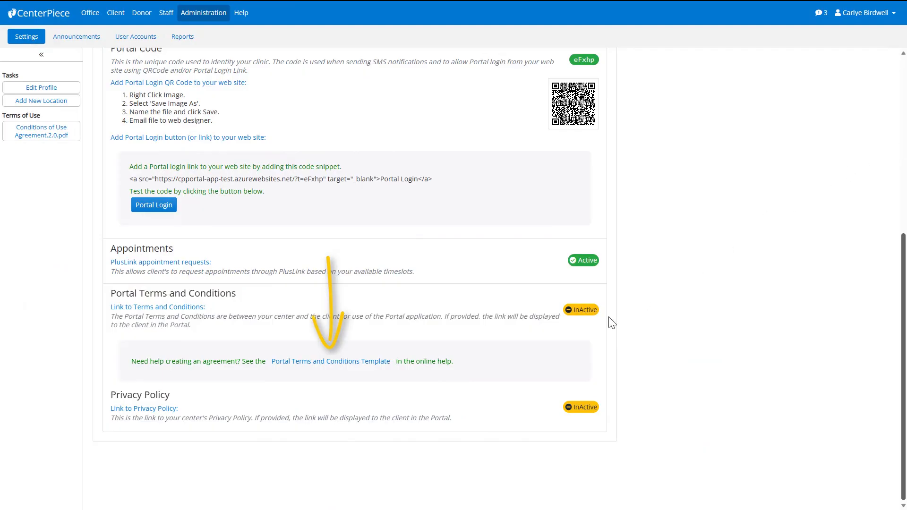
pyautogui.click(381, 364)
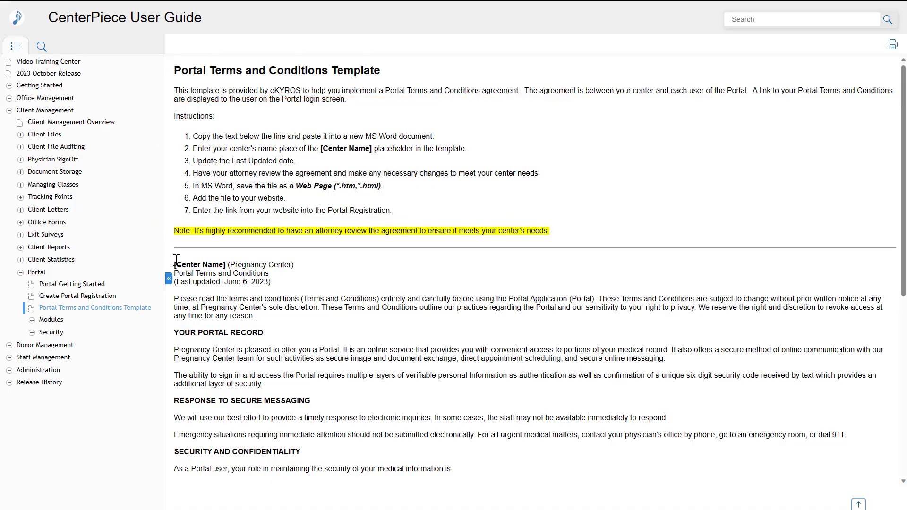
pyautogui.moveTo(176, 261); pyautogui.dragTo(869, 479)
pyautogui.rightClick(608, 388)
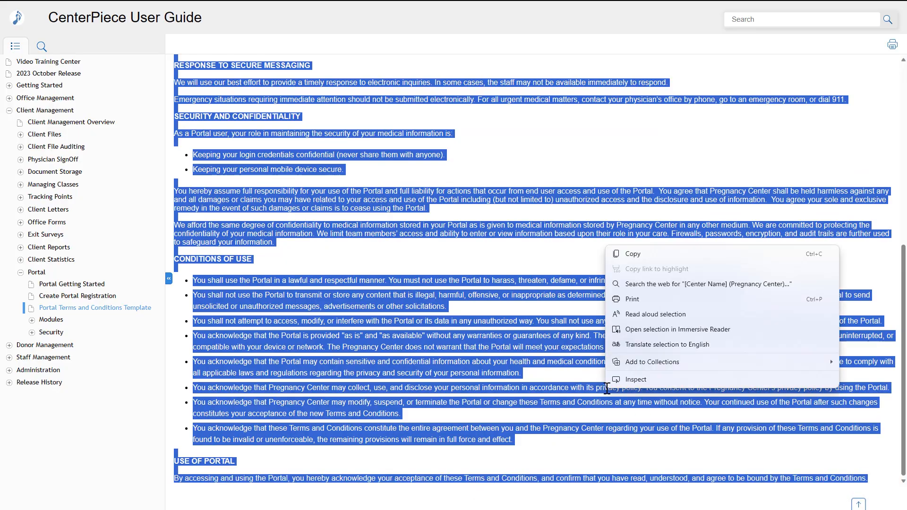
pyautogui.click(625, 255)
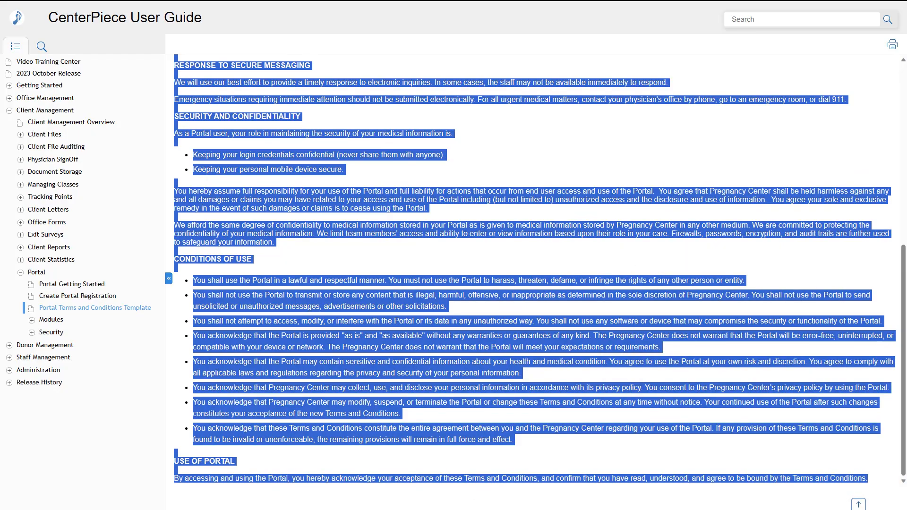
# Switch to the blank Word document and paste the copied agreement, keeping its source formatting
pyautogui.hotkey('alt', 'Tab')
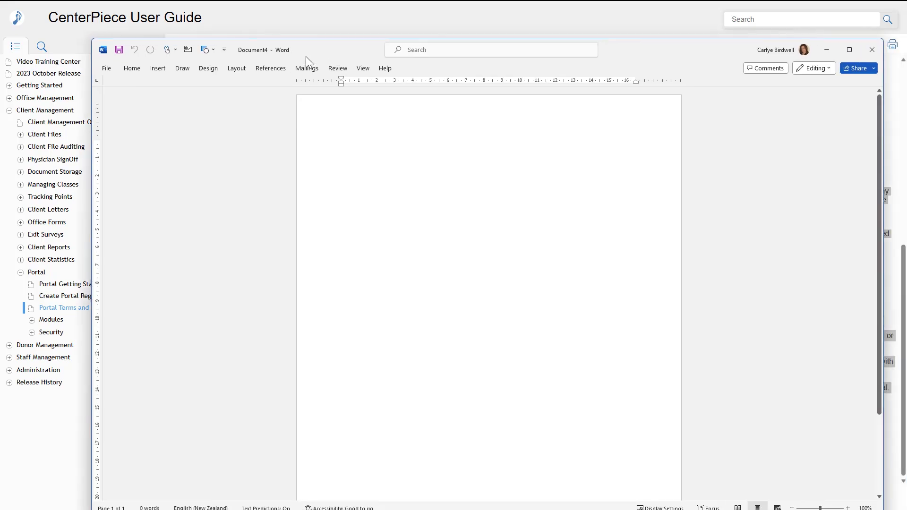
pyautogui.rightClick(332, 137)
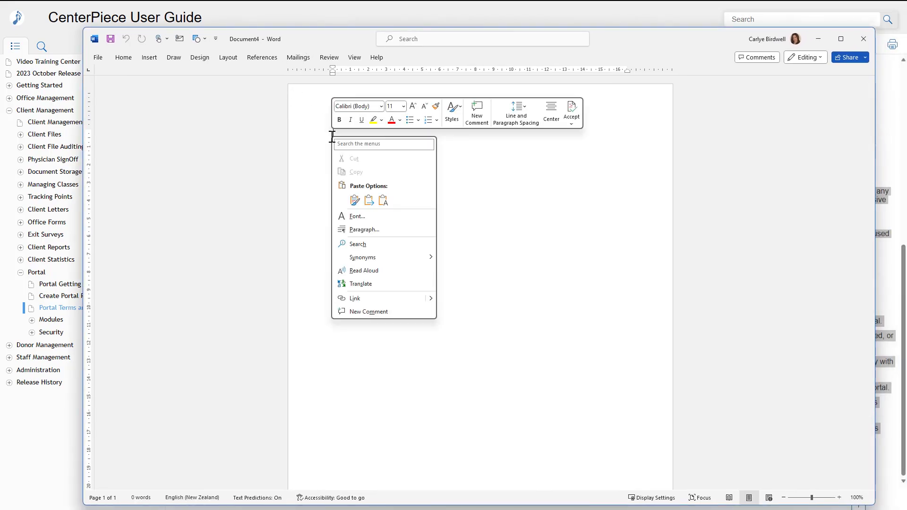
pyautogui.click(355, 200)
# Replace the agreement's center name line with "Demo Pregnancy Center" and change the last updated date to October 26, 2023
pyautogui.scroll(10, 356, 197)
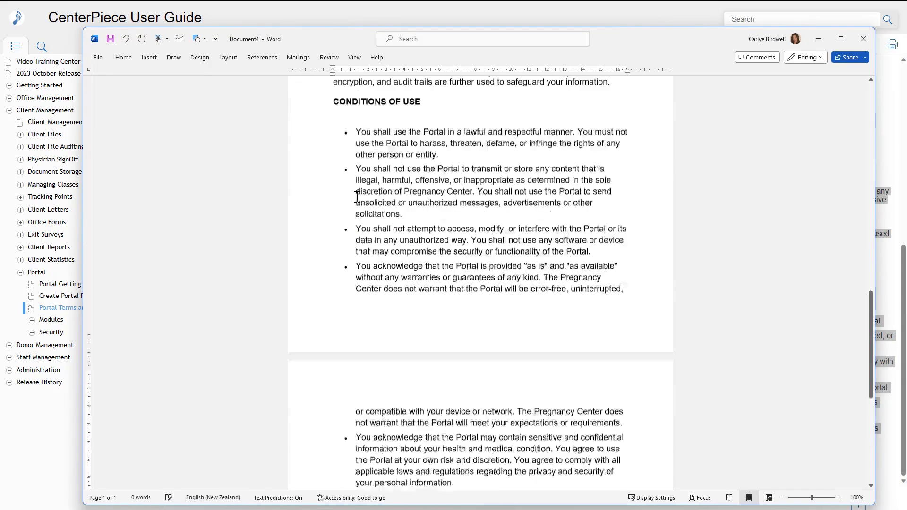
pyautogui.moveTo(467, 143); pyautogui.dragTo(332, 143)
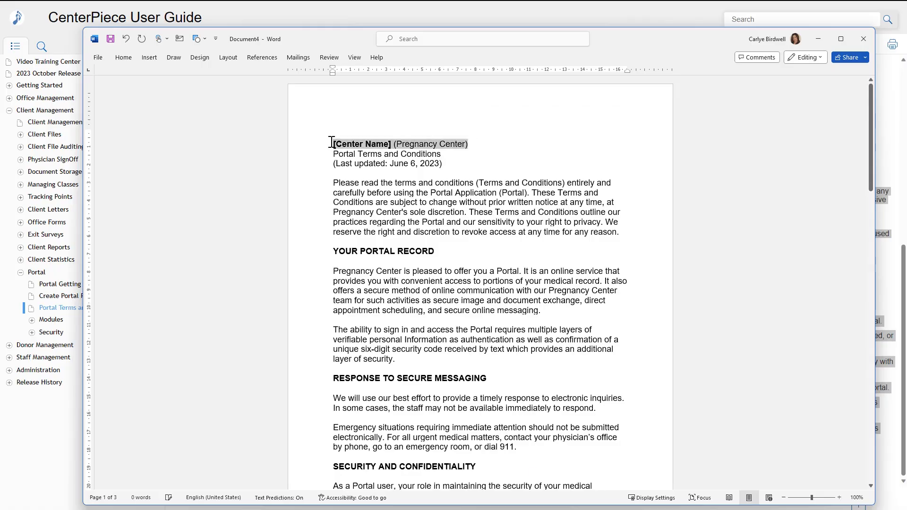
pyautogui.write('Demo Pregnancy Center')
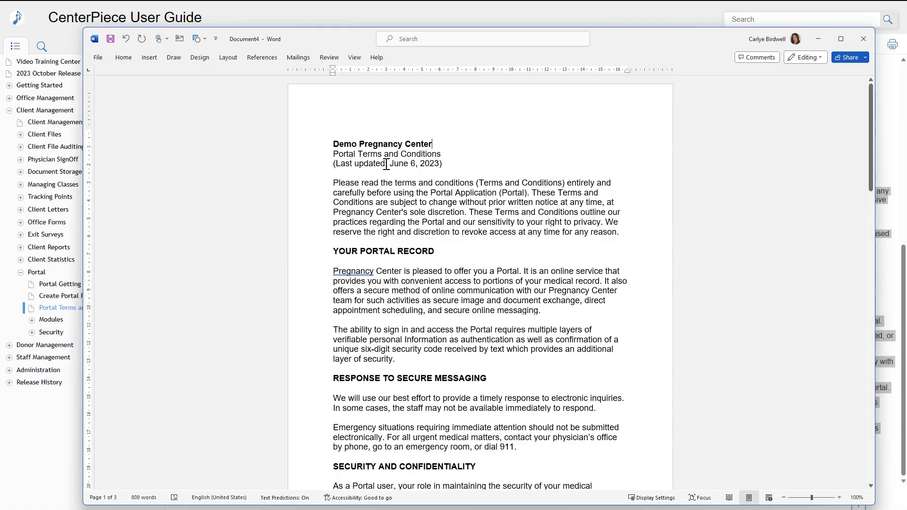
pyautogui.click(415, 165)
pyautogui.hotkey('ctrl', 'shift', 'Left')
pyautogui.hotkey('ctrl', 'shift', 'Left')
pyautogui.write('October 26')
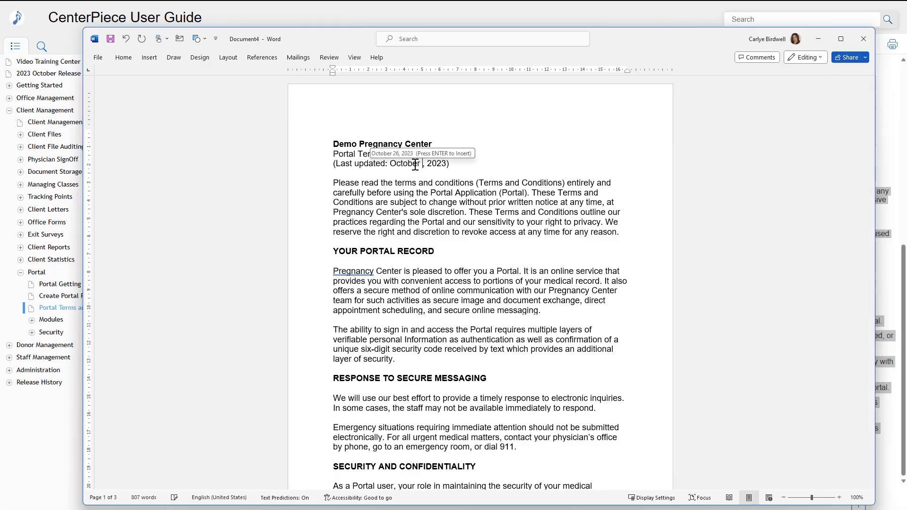
pyautogui.click(433, 183)
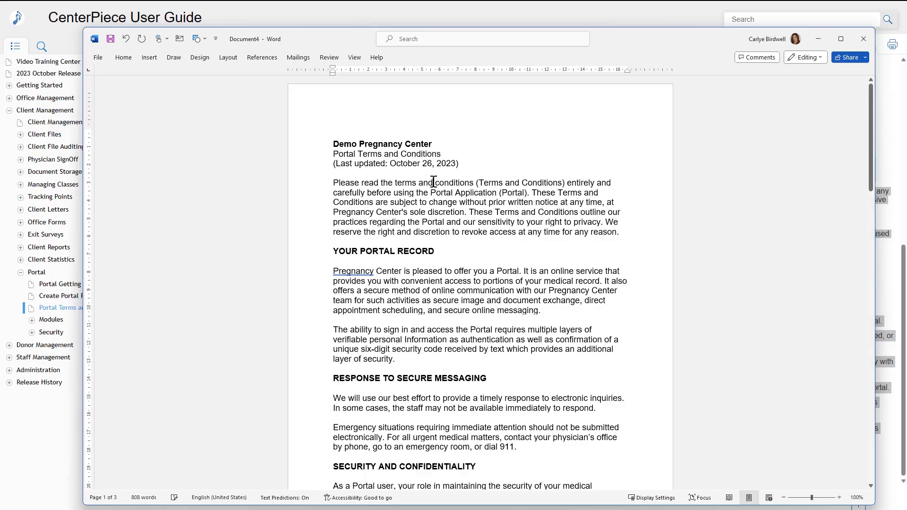
# Save the agreement to the Desktop as a Web Page (*.htm, *.html) named "Demo Pregnancy Center T&C" and close the document
pyautogui.click(98, 57)
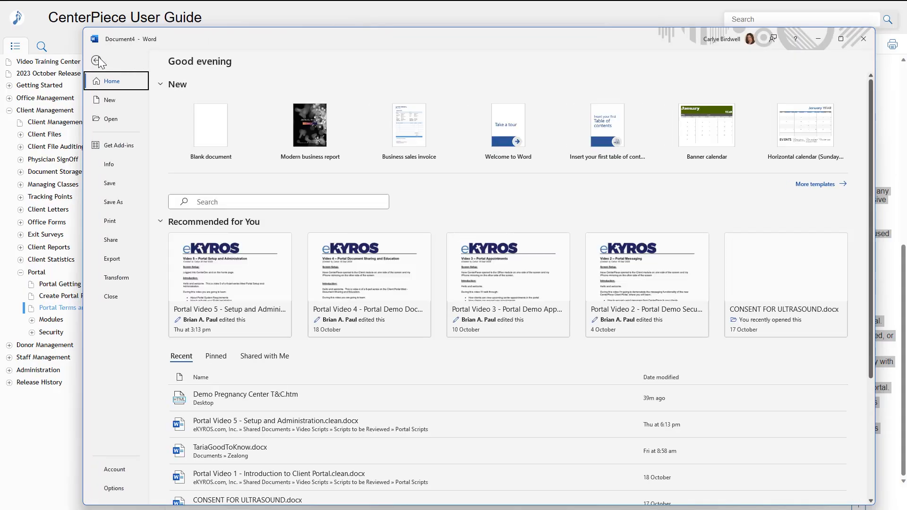
pyautogui.click(113, 202)
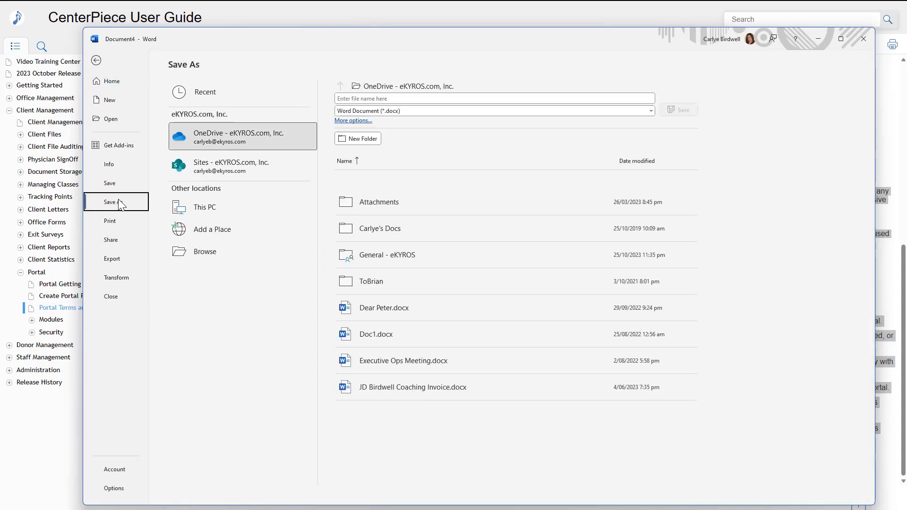
pyautogui.click(354, 99)
pyautogui.write('Demo Pregnancy Center T&C')
pyautogui.click(479, 111)
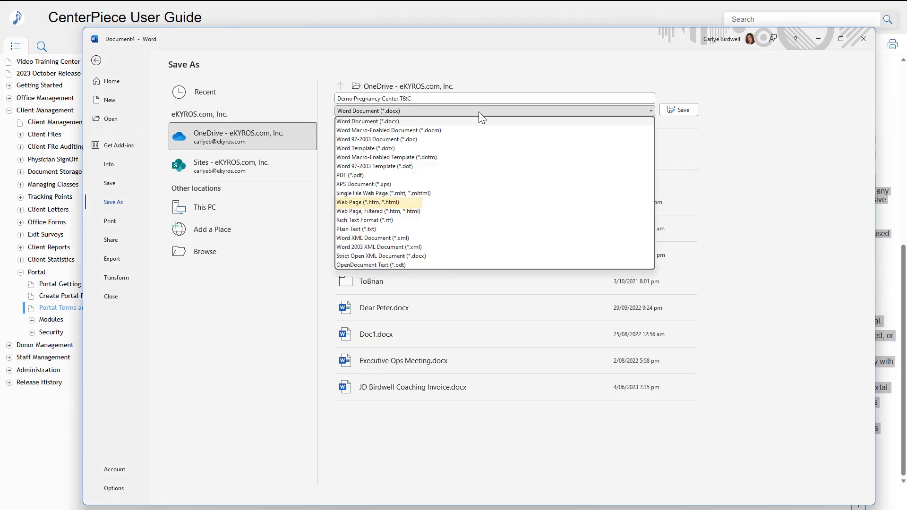
pyautogui.click(453, 201)
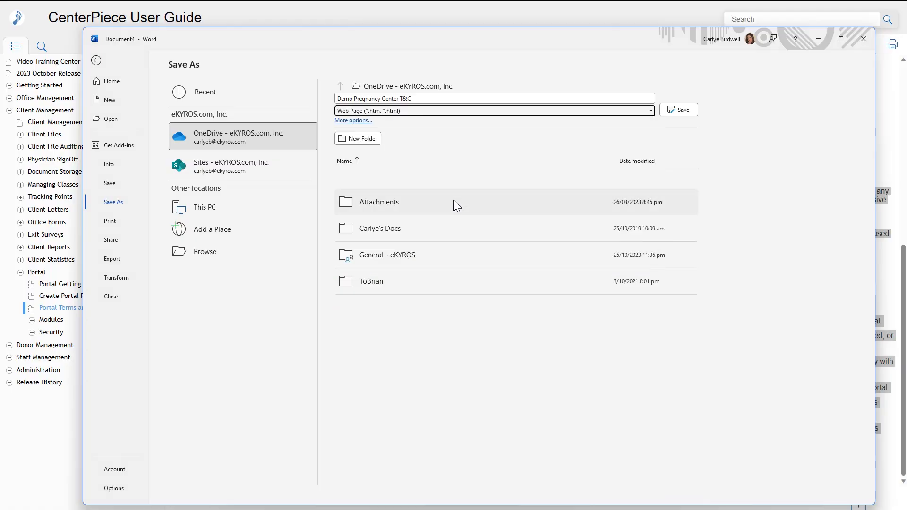
pyautogui.click(356, 121)
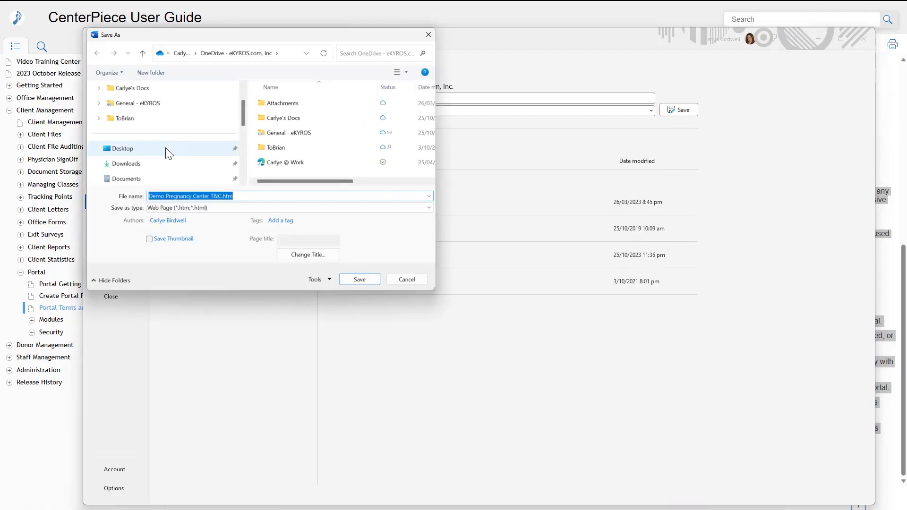
pyautogui.click(165, 148)
pyautogui.click(359, 278)
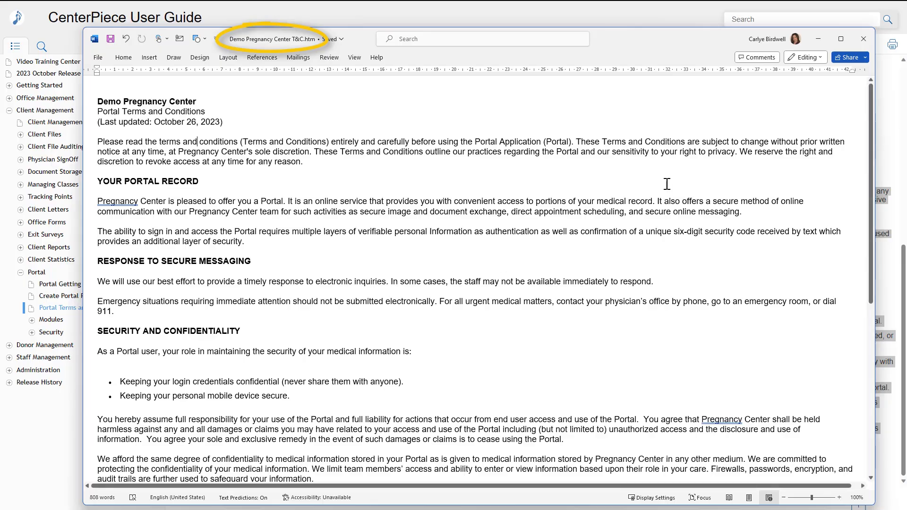
pyautogui.click(864, 38)
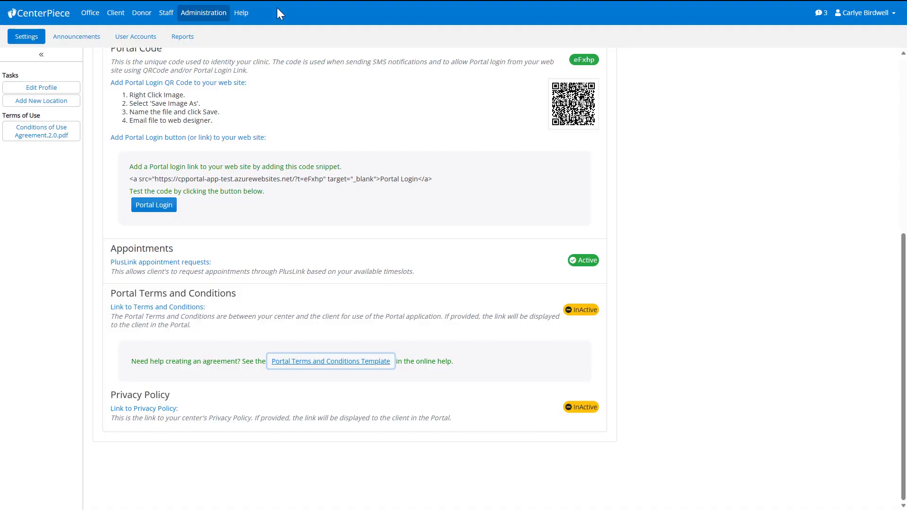
pyautogui.click(905, 284)
pyautogui.moveTo(905, 285); pyautogui.dragTo(903, 95)
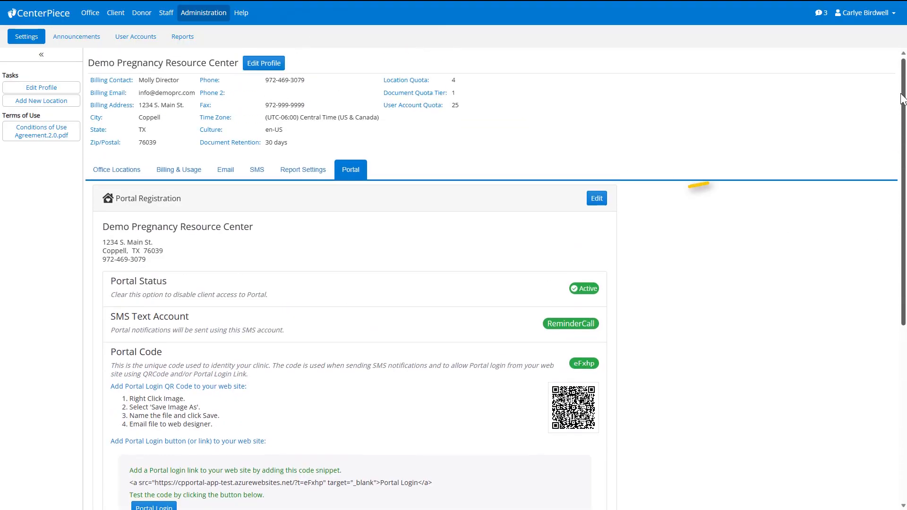
pyautogui.click(594, 201)
pyautogui.click(445, 318)
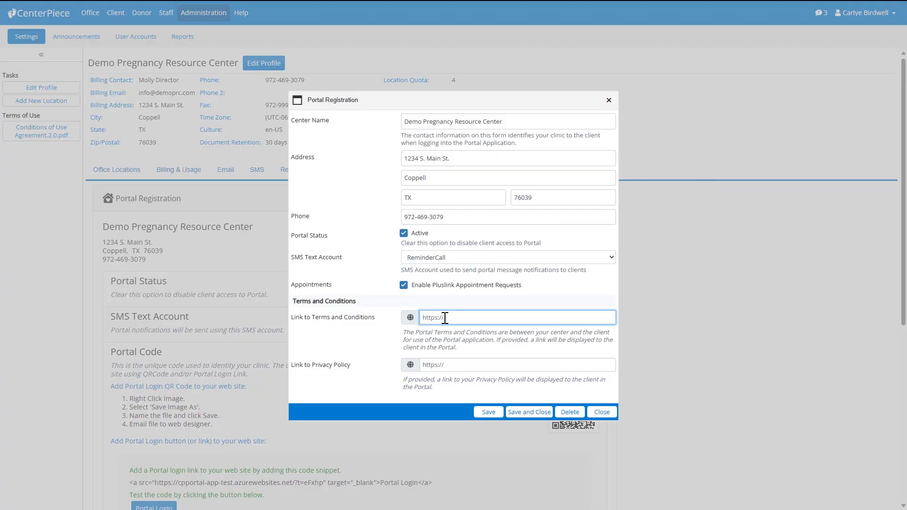
pyautogui.write('https://www.ekyros.com/Pub/default.aspx?tabindex=2&tabid=81')
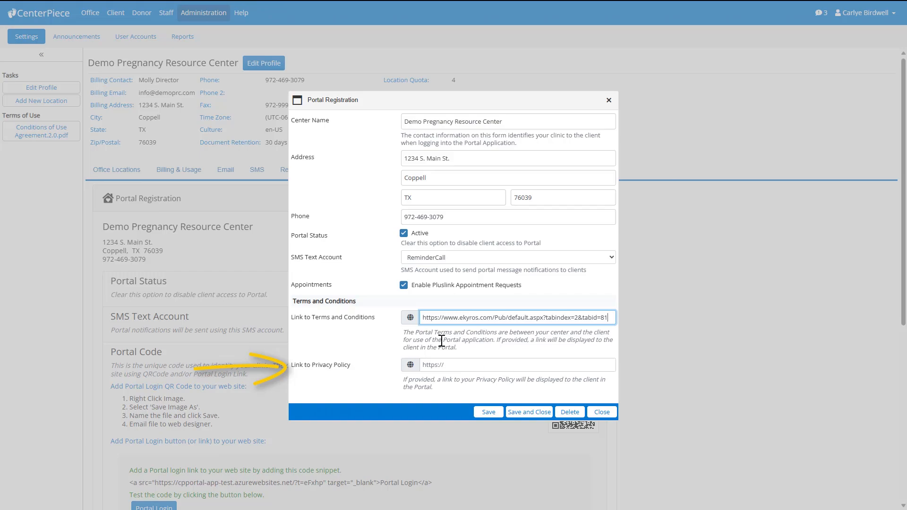
pyautogui.click(436, 366)
pyautogui.write('https://www.ekyros.com/Pub/default.aspx?tabindex=2&tabid=81')
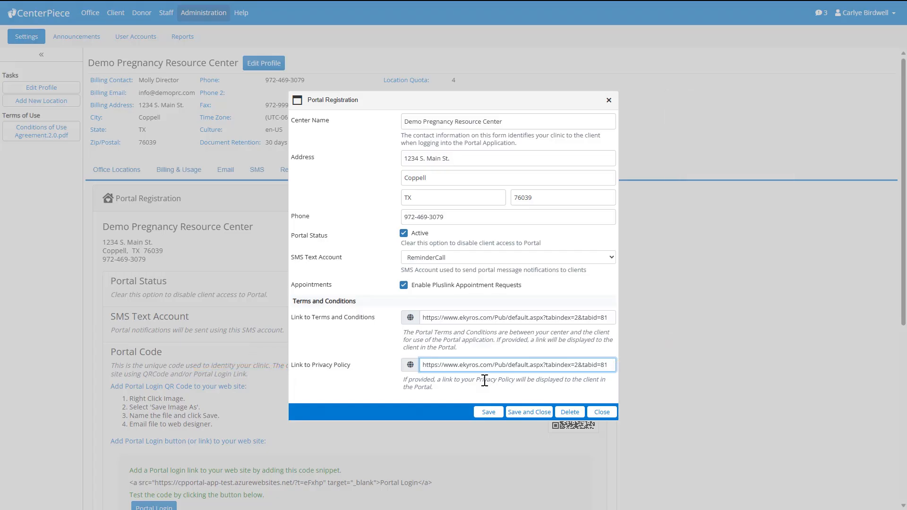
pyautogui.click(527, 413)
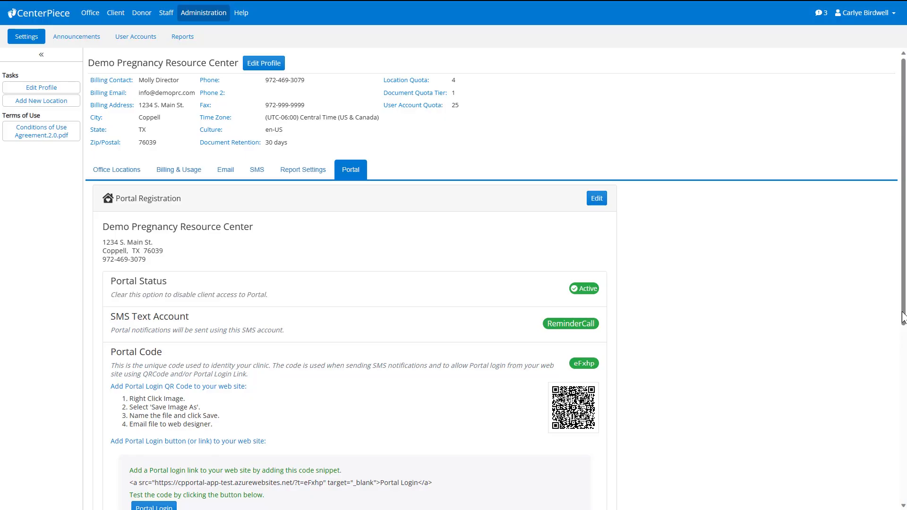
# Test the registration's Privacy Policy link, then close the page it opens
pyautogui.moveTo(903, 318); pyautogui.dragTo(903, 496)
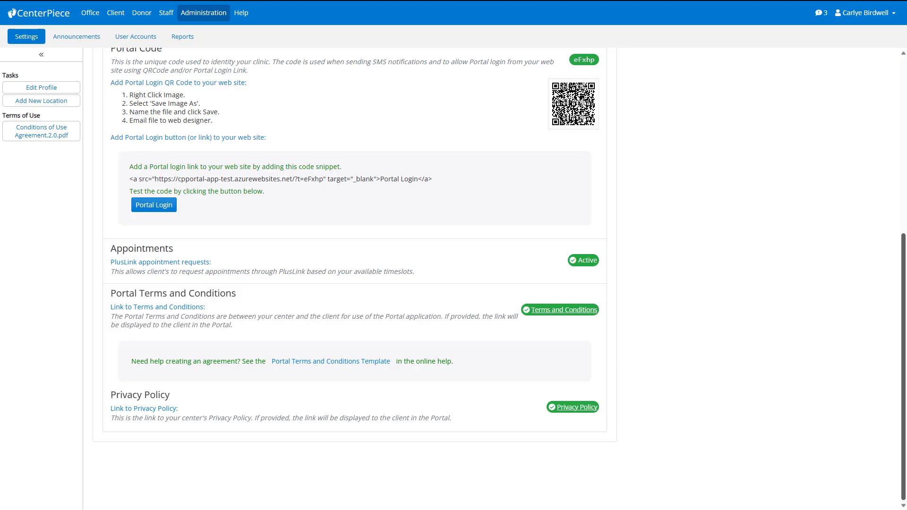
pyautogui.click(574, 408)
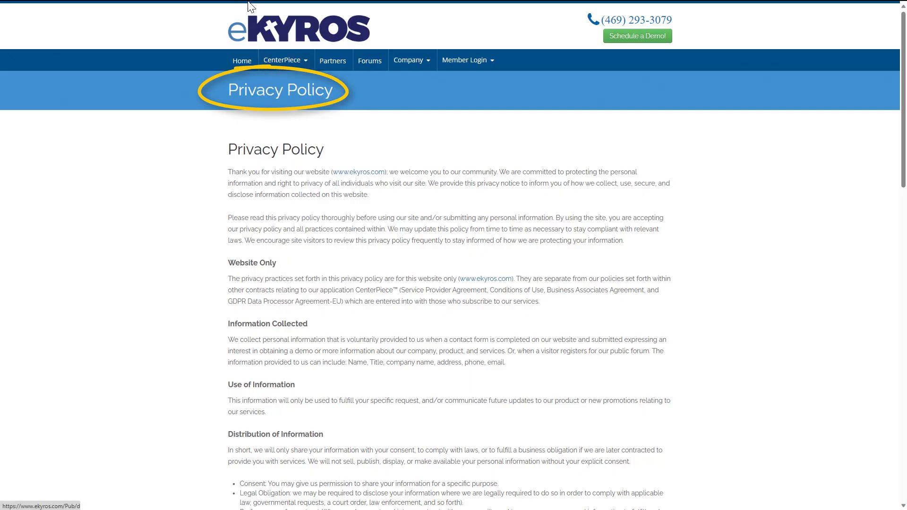
pyautogui.moveTo(239, 4)
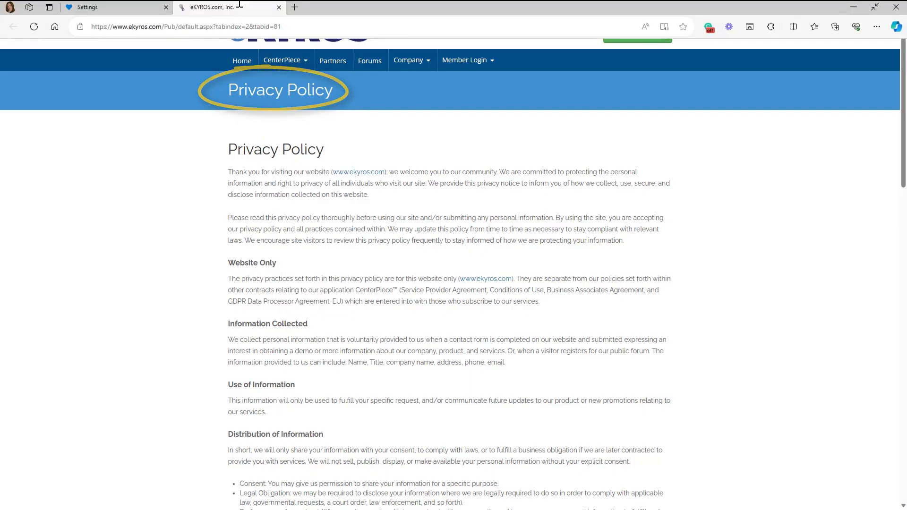
pyautogui.click(279, 8)
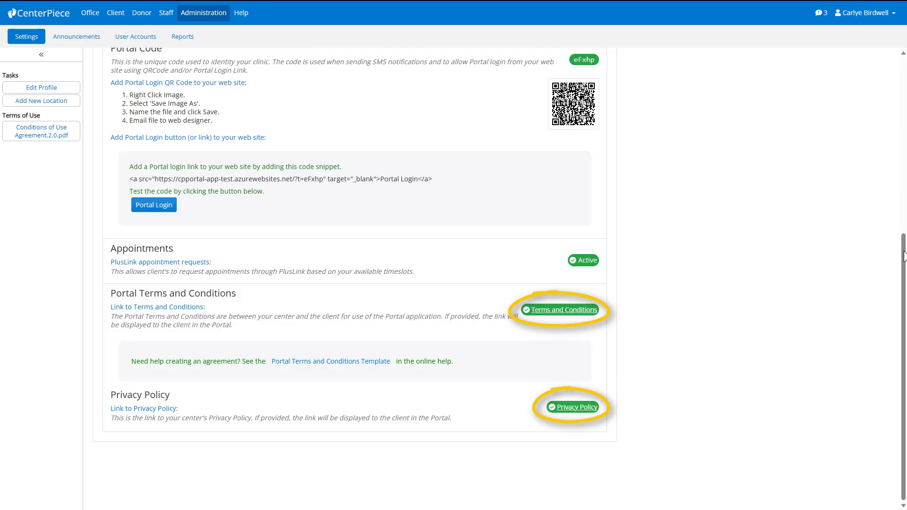
# Test the registration's Portal Login link, then close the client portal login page it opens
pyautogui.moveTo(903, 249); pyautogui.dragTo(900, 181)
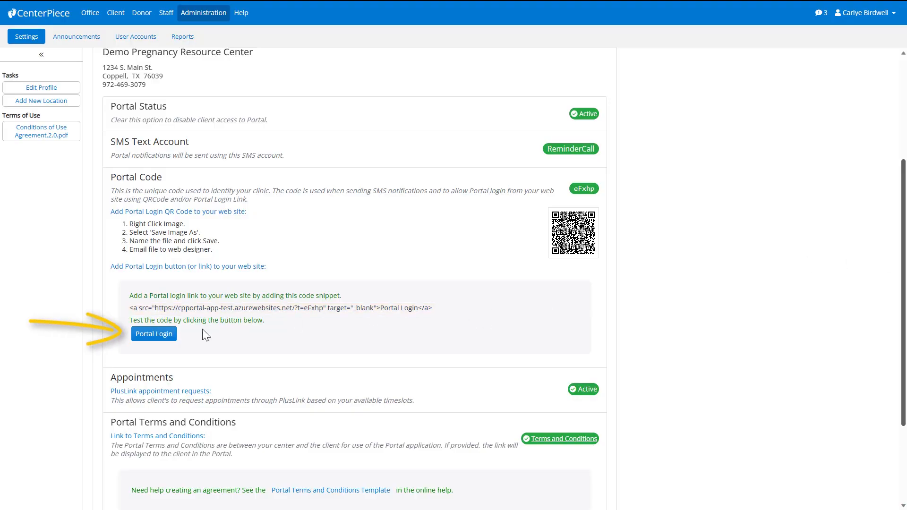
pyautogui.click(154, 334)
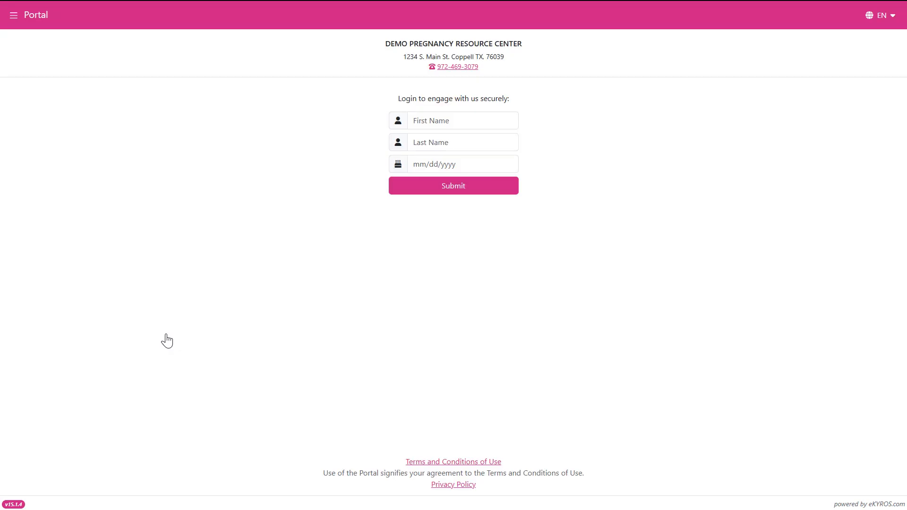
pyautogui.moveTo(168, 340); pyautogui.dragTo(228, 71)
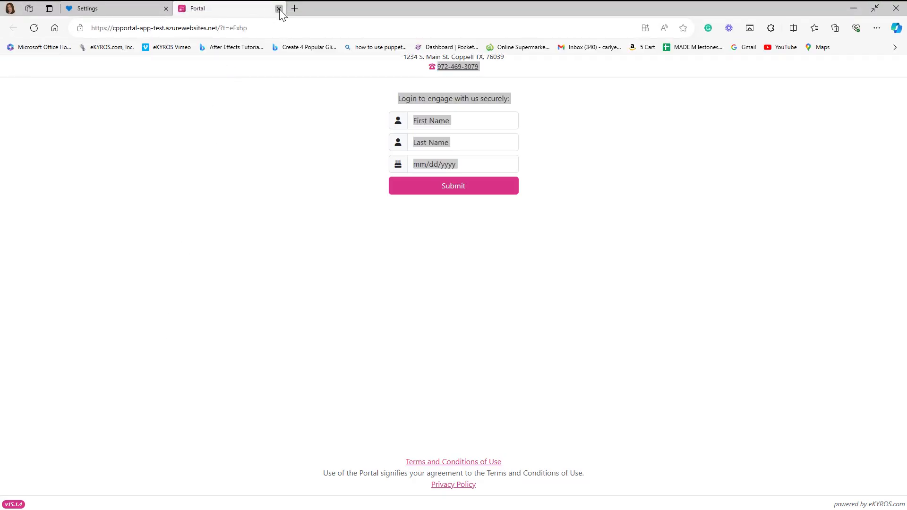
pyautogui.click(278, 8)
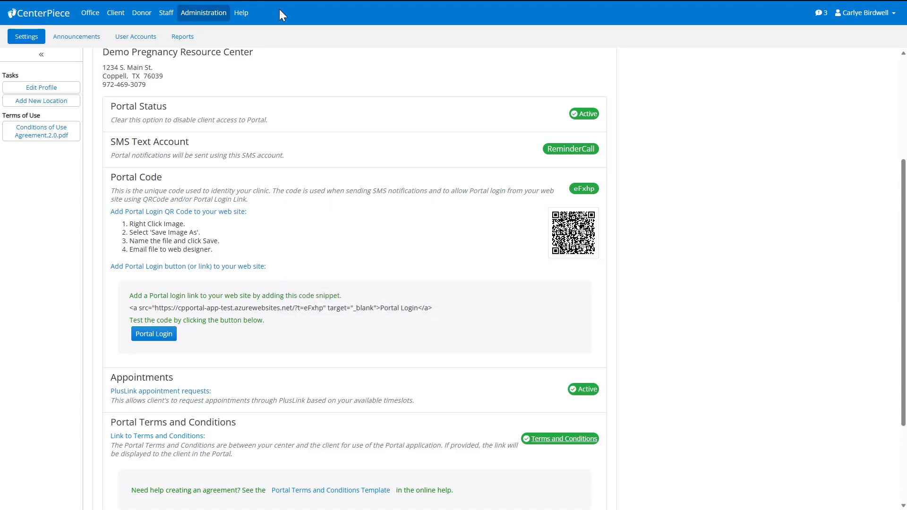
# Save the Portal Login QR code image to the Desktop as a PNG Image (*.png) named "PortalQRCode"
pyautogui.rightClick(568, 224)
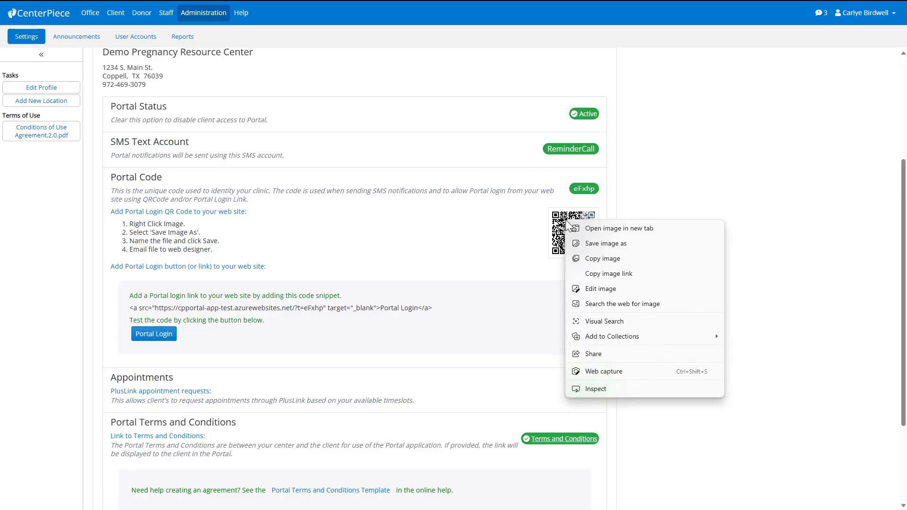
pyautogui.click(594, 243)
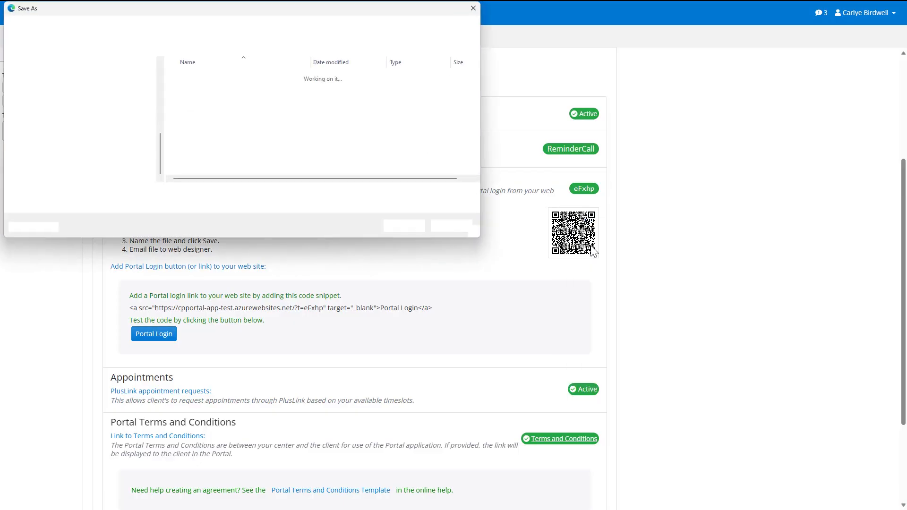
pyautogui.write('PortalQRCode')
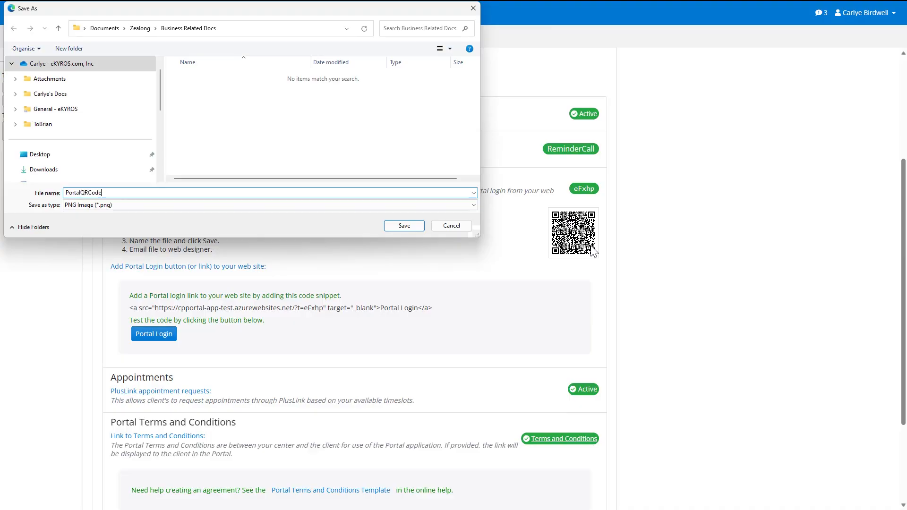
pyautogui.click(85, 153)
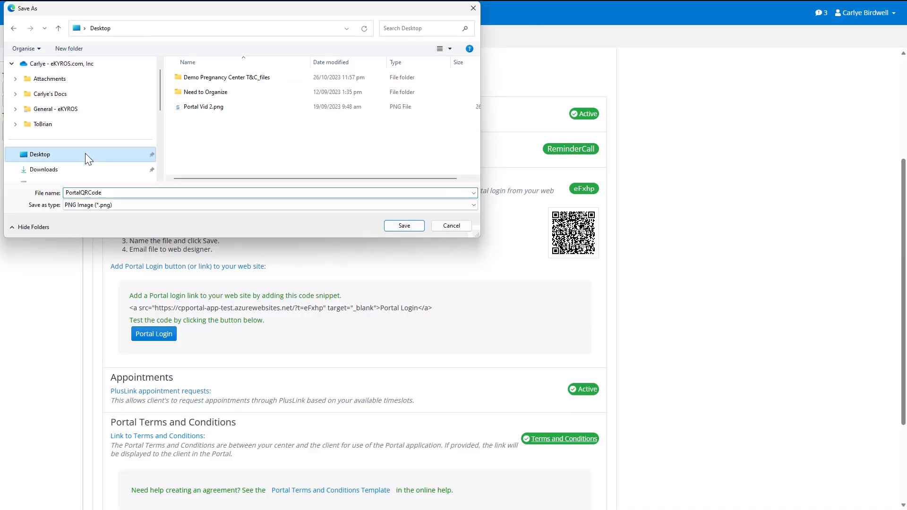
pyautogui.click(402, 225)
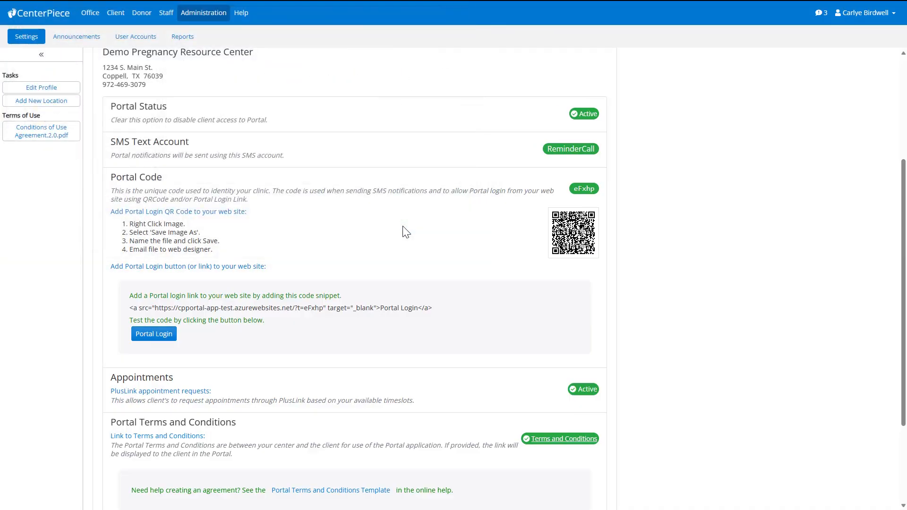